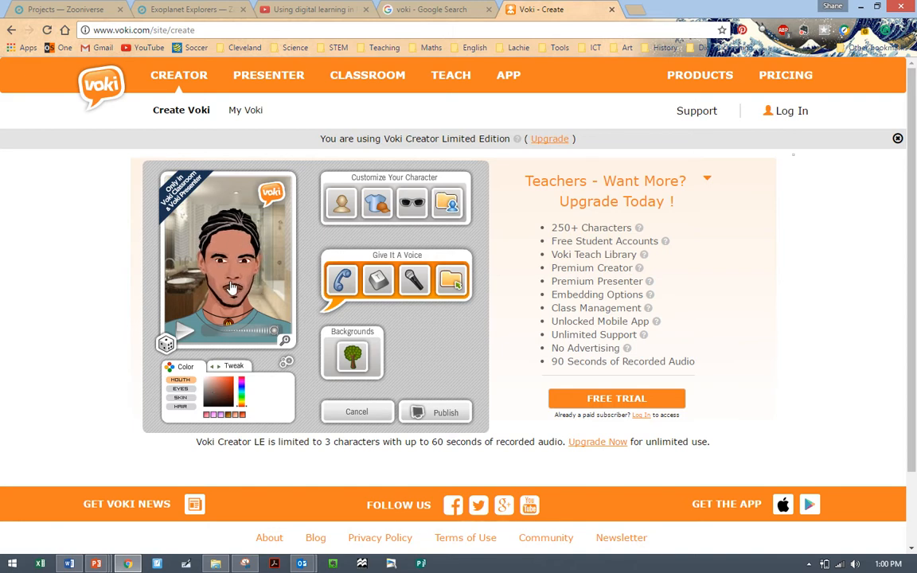
Step: Browse the Classic, Toons and Anime head collections for a new avatar
{"action": "left_click", "coordinate": [341, 205]}
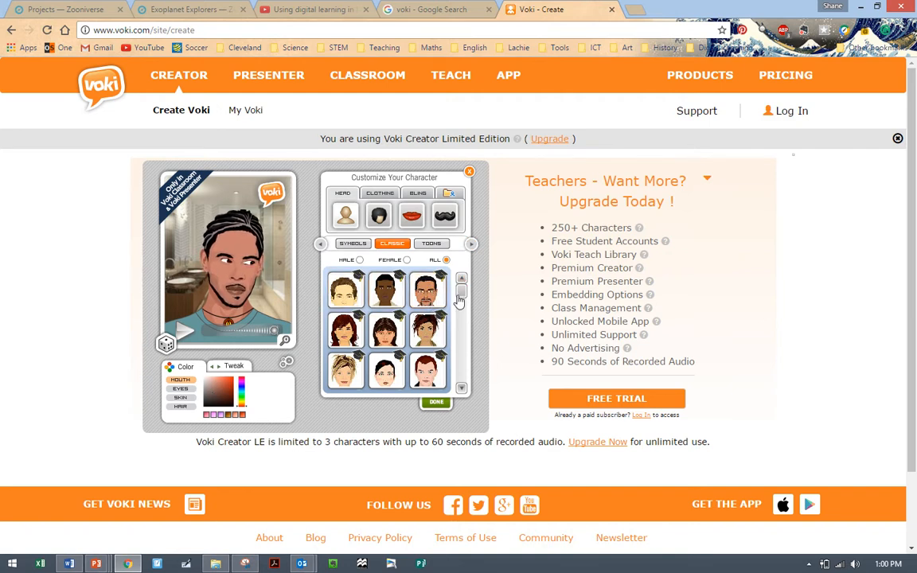
{"action": "scroll", "coordinate": [463, 307], "scroll_direction": "down", "scroll_amount": 1}
{"action": "scroll", "coordinate": [462, 302], "scroll_direction": "down", "scroll_amount": 2}
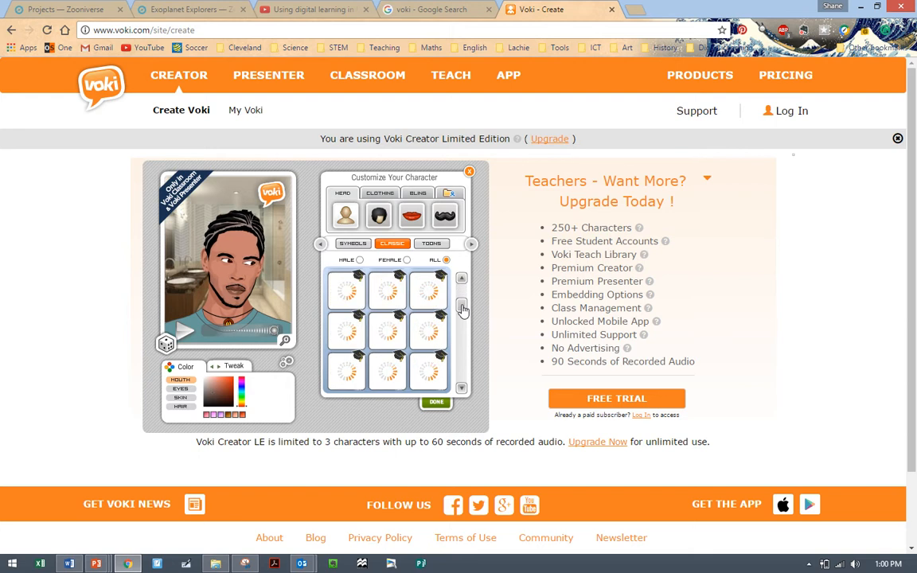
{"action": "mouse_move", "coordinate": [463, 309]}
{"action": "left_mouse_down"}
{"action": "mouse_move", "coordinate": [464, 318]}
{"action": "mouse_move", "coordinate": [463, 289]}
{"action": "left_mouse_up"}
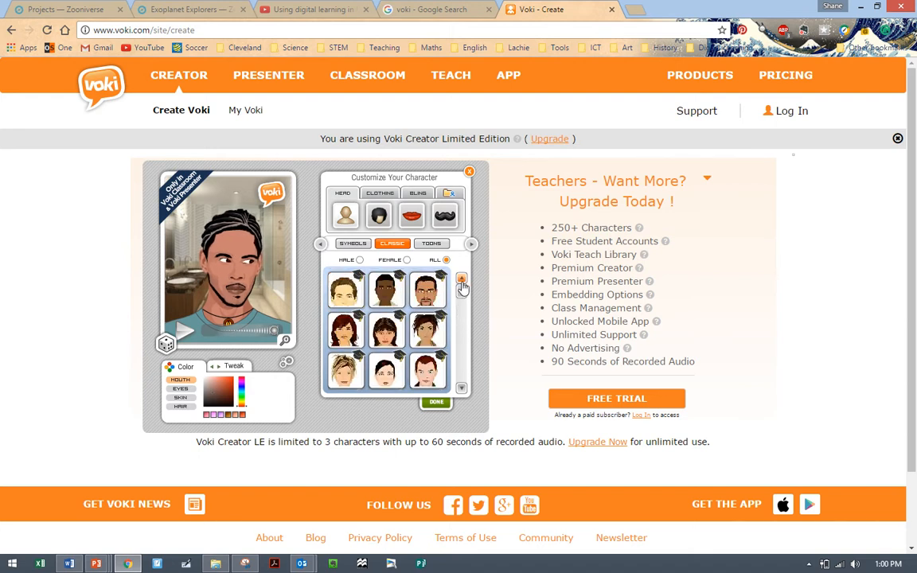
{"action": "left_click", "coordinate": [421, 244]}
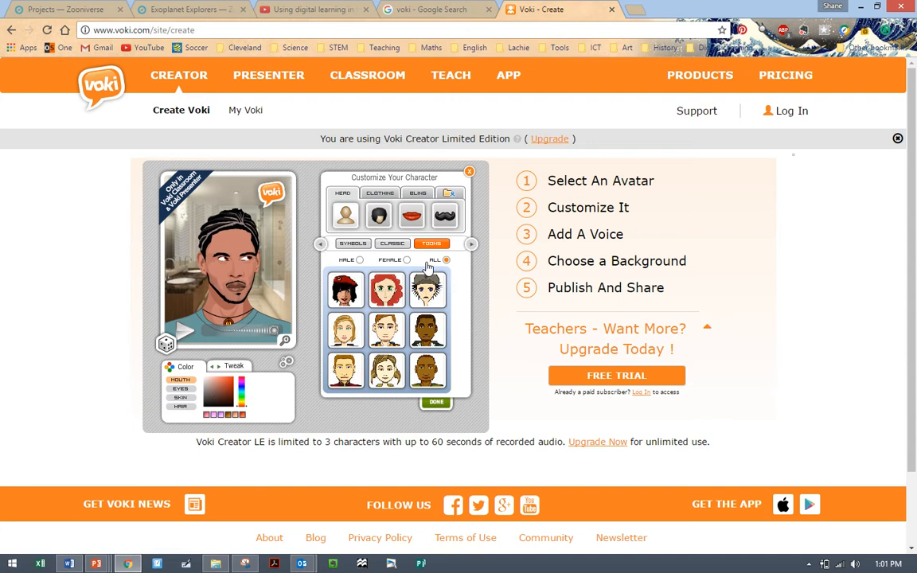
{"action": "left_click", "coordinate": [471, 243]}
{"action": "left_click", "coordinate": [432, 245]}
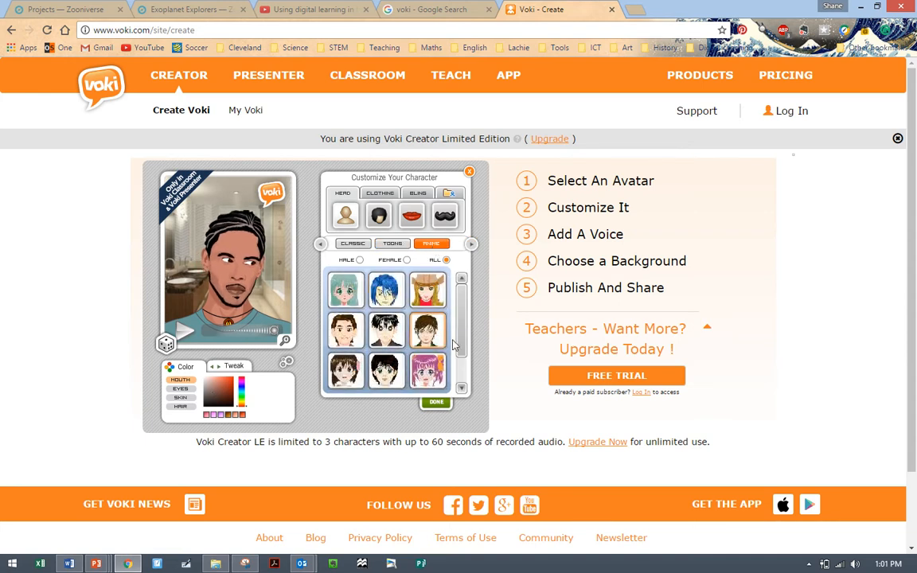
{"action": "left_click", "coordinate": [463, 372]}
{"action": "left_click", "coordinate": [458, 282]}
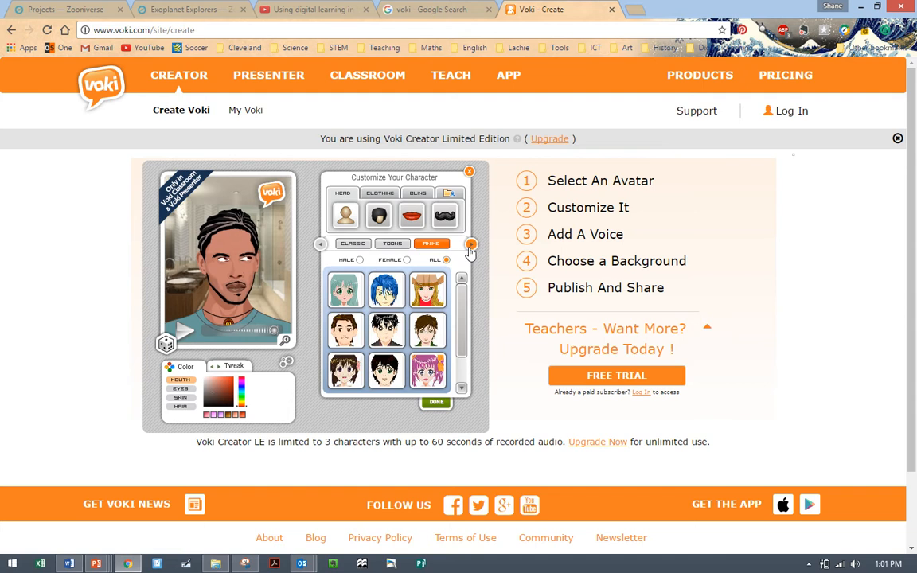
Step: Check the Animals heads, return to the Anime collection, and choose the character with spiky blue hair
{"action": "left_click", "coordinate": [471, 243]}
{"action": "left_click", "coordinate": [440, 246]}
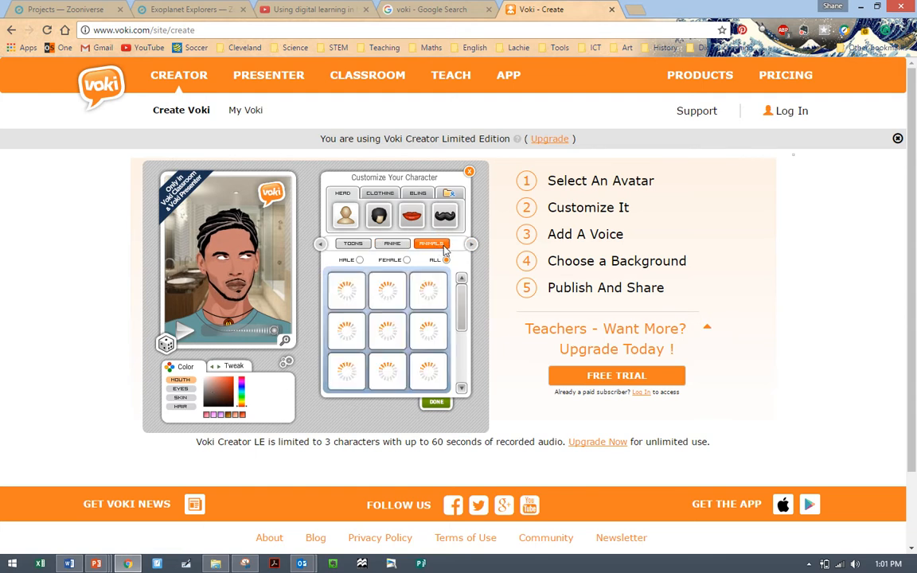
{"action": "left_click", "coordinate": [396, 245]}
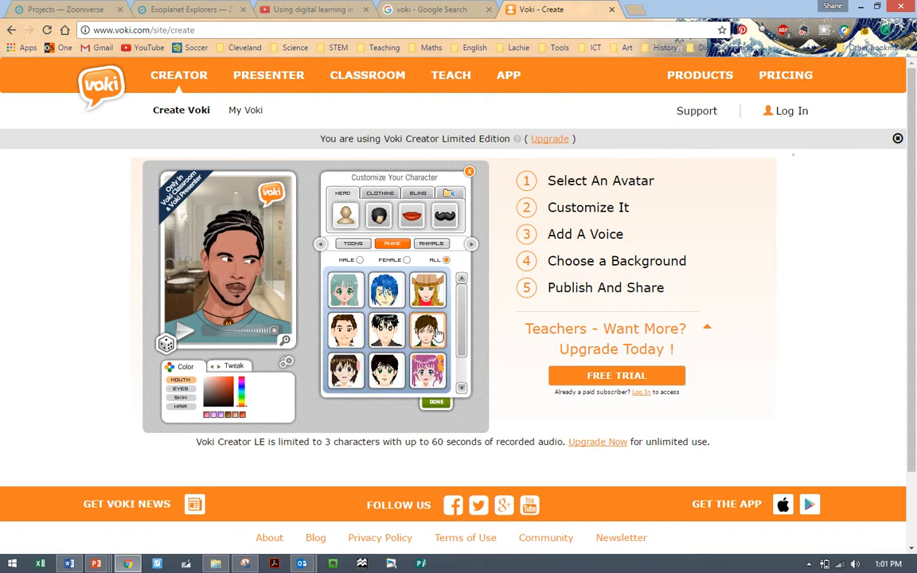
{"action": "left_click", "coordinate": [386, 298]}
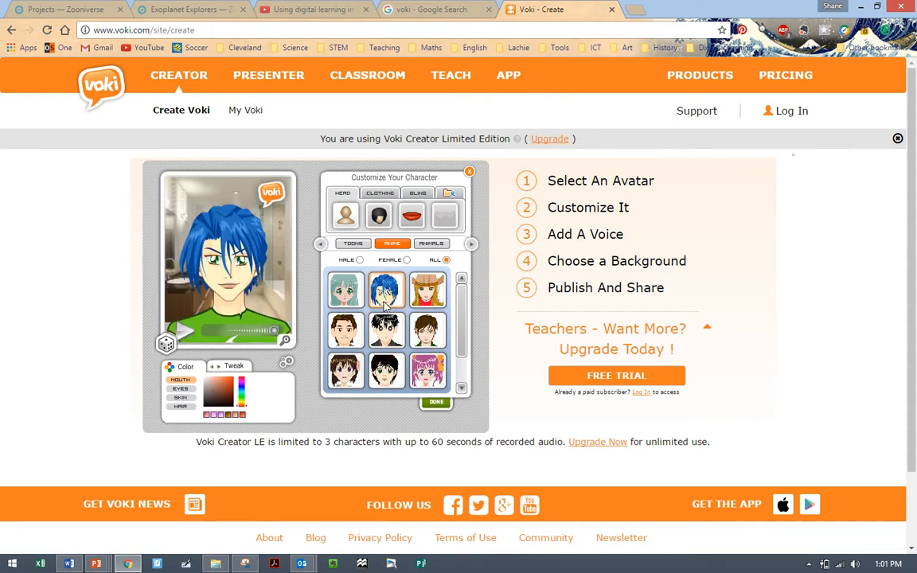
Step: Compare the available hair options and give the anime character the short hairstyle
{"action": "left_click", "coordinate": [379, 216]}
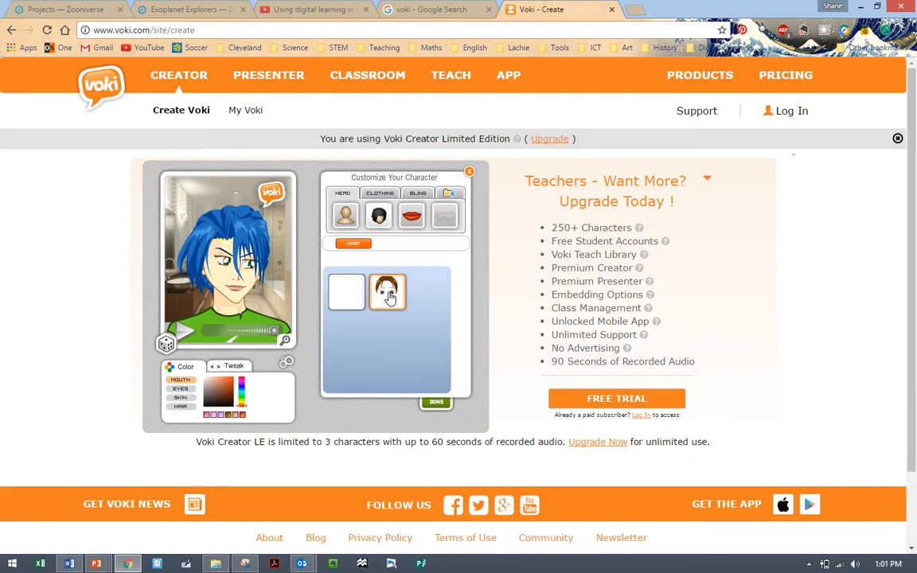
{"action": "left_click", "coordinate": [388, 296]}
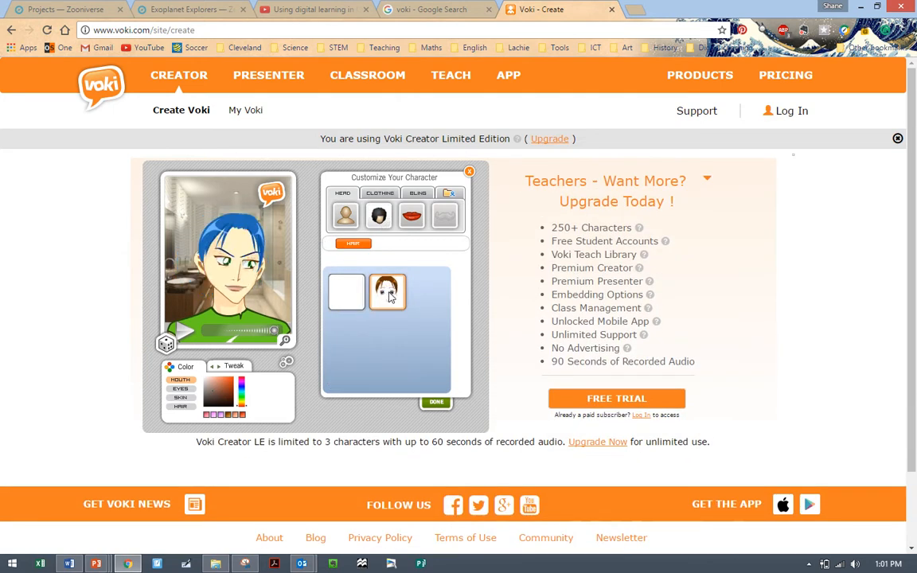
{"action": "left_click", "coordinate": [347, 297]}
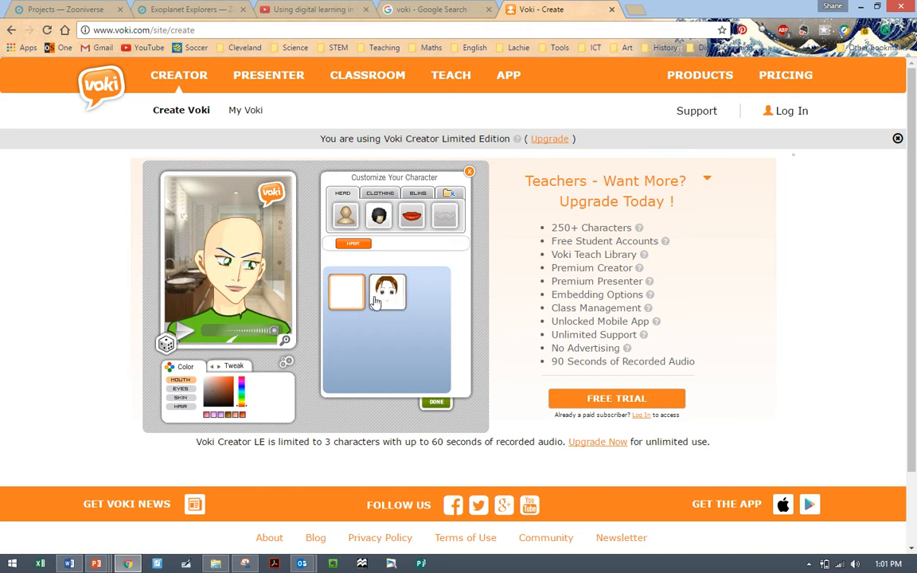
{"action": "left_click", "coordinate": [386, 295]}
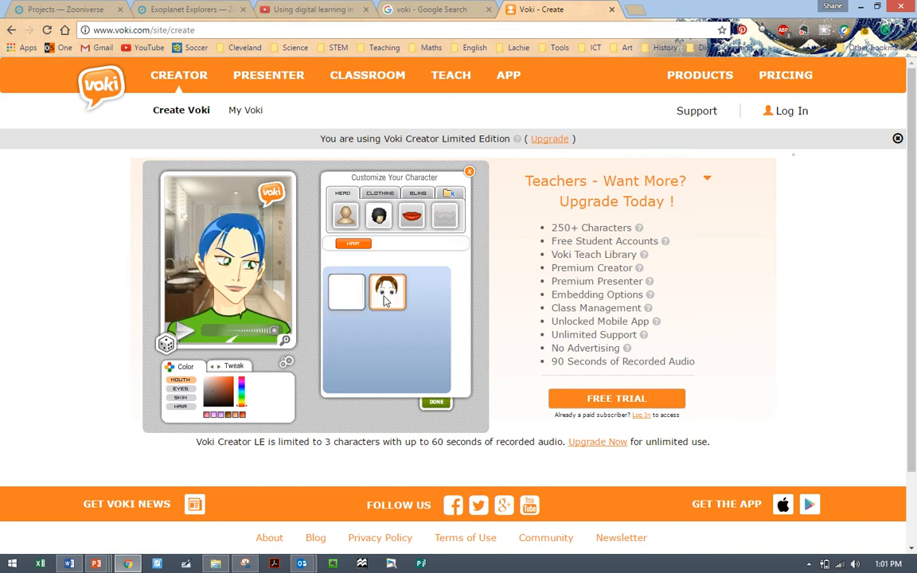
Step: Recolor the character's eyes purple
{"action": "left_click", "coordinate": [188, 390]}
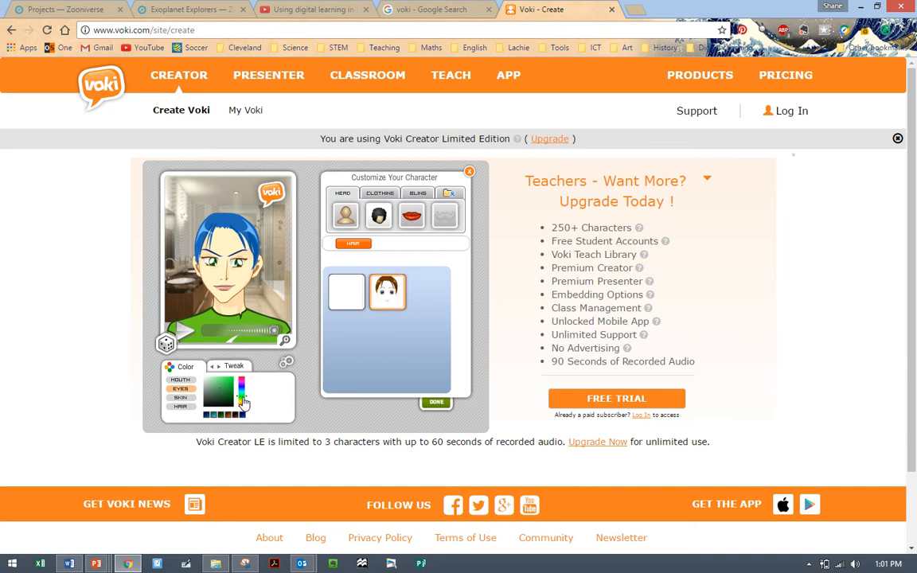
{"action": "left_click", "coordinate": [242, 393]}
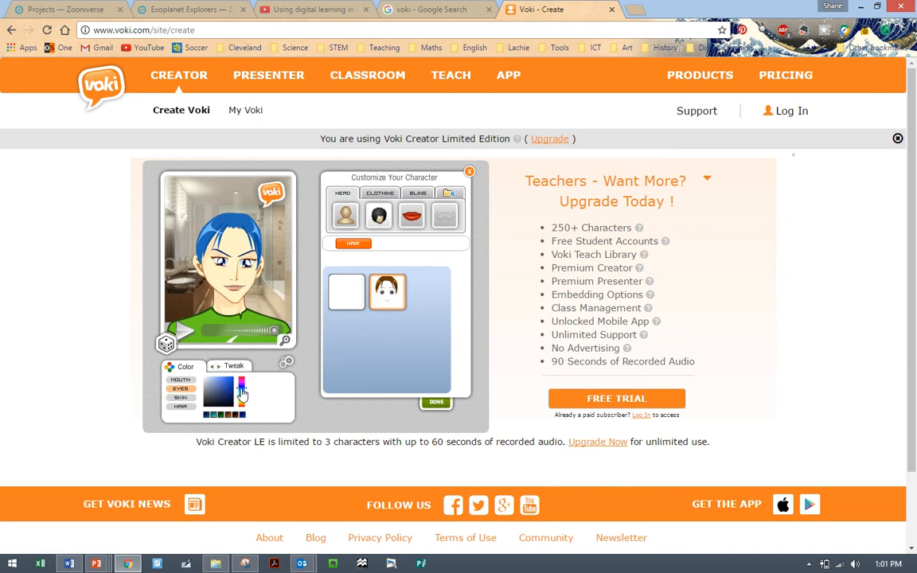
{"action": "left_click", "coordinate": [242, 388]}
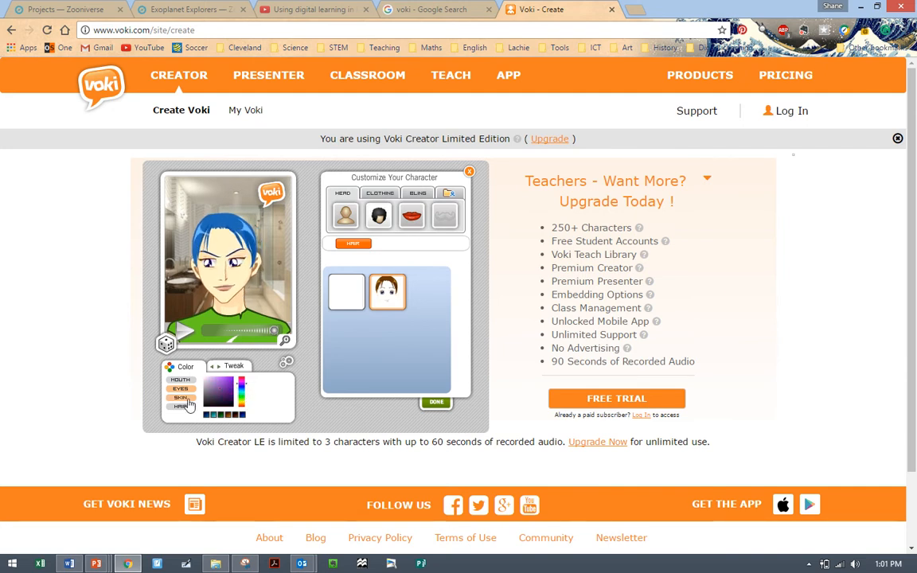
Step: Recolor the character's skin light green, look at the mouth options, and finish customizing the character
{"action": "left_click", "coordinate": [181, 397]}
{"action": "left_click", "coordinate": [243, 400]}
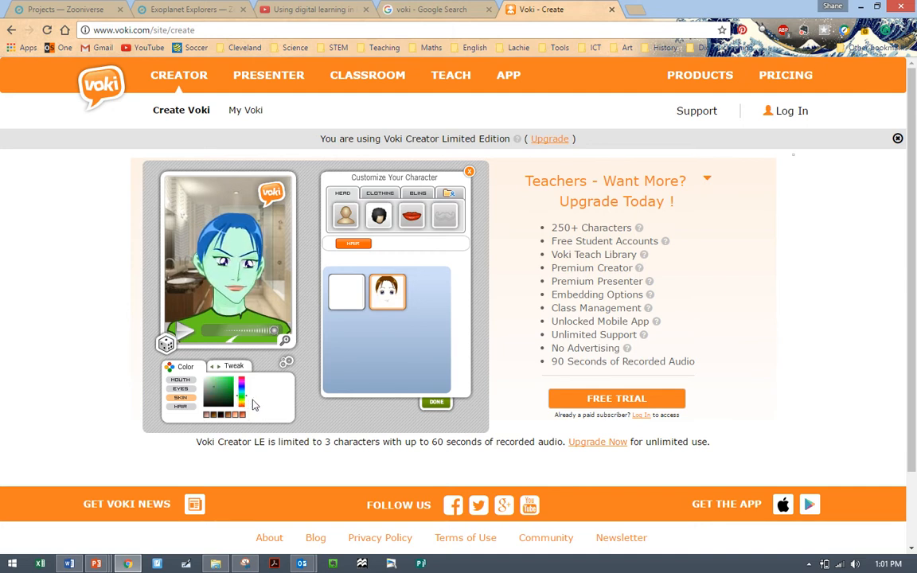
{"action": "left_click", "coordinate": [409, 220]}
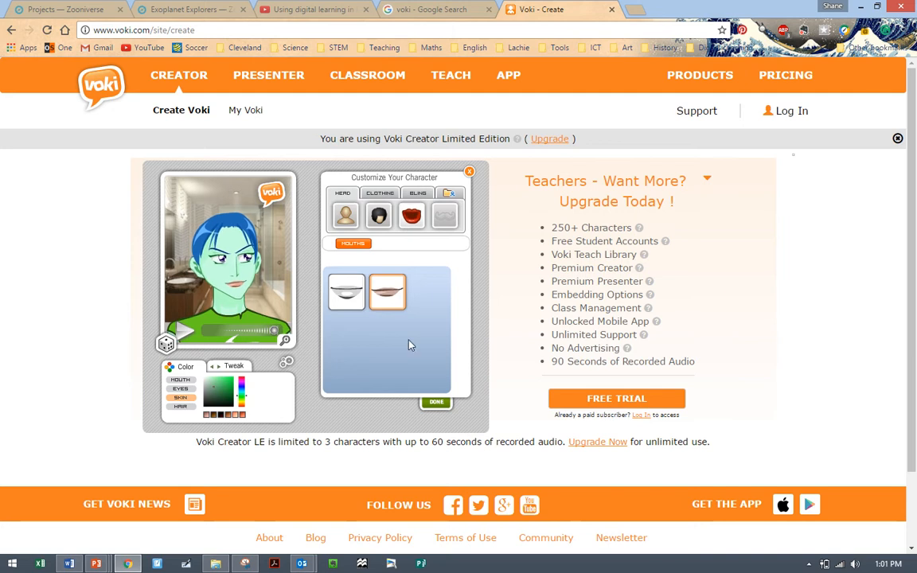
{"action": "left_click", "coordinate": [440, 403]}
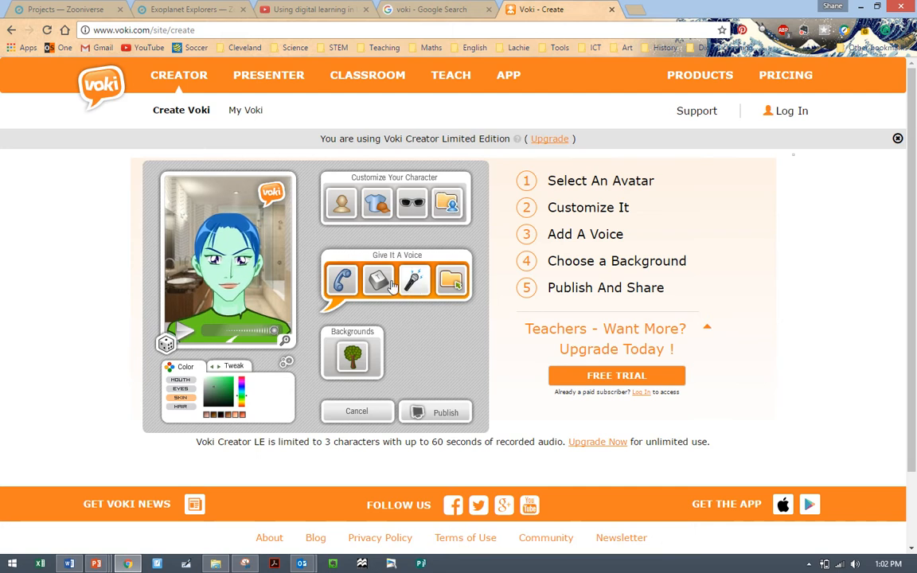
Step: Give the character the text-to-speech message "Hello, I can speak without needing to use my voice"
{"action": "left_click", "coordinate": [380, 283]}
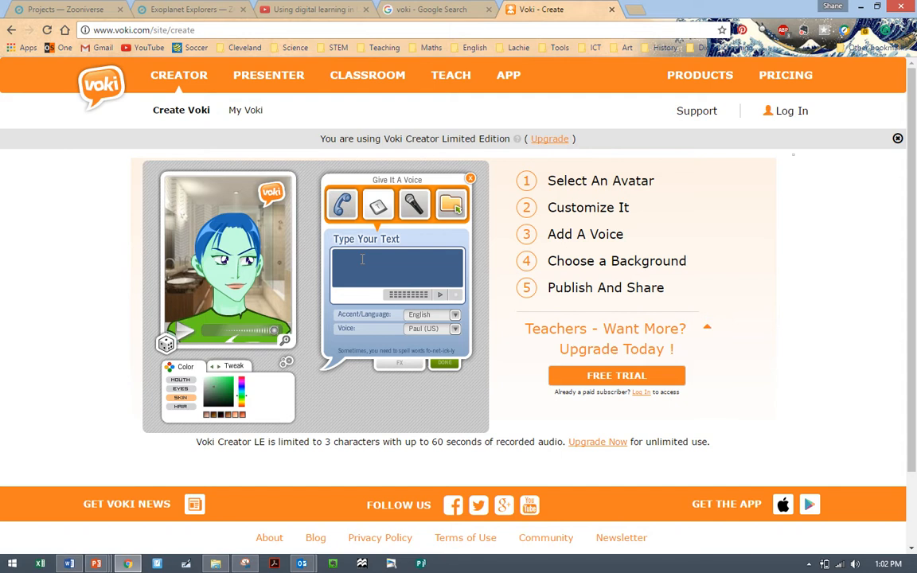
{"action": "type", "text": "Hell"}
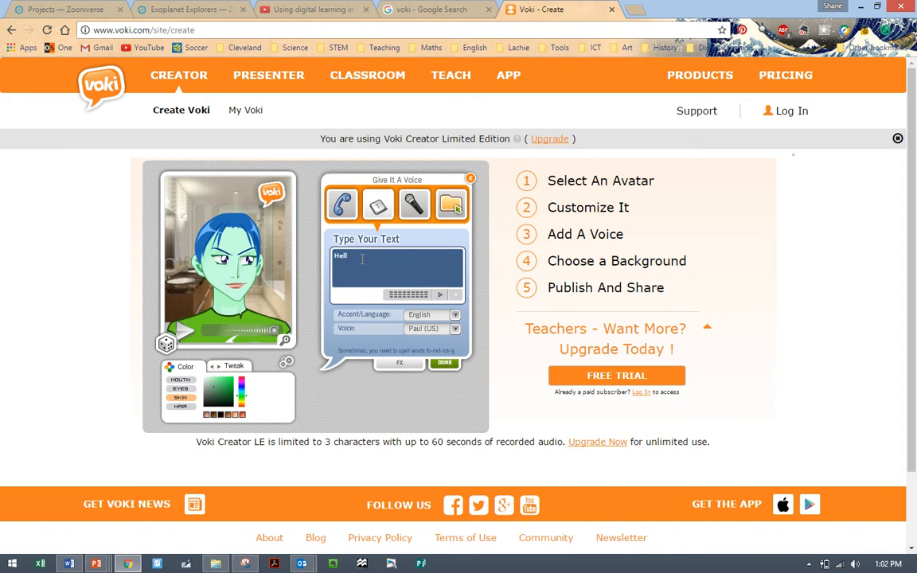
{"action": "type", "text": "o, I ca"}
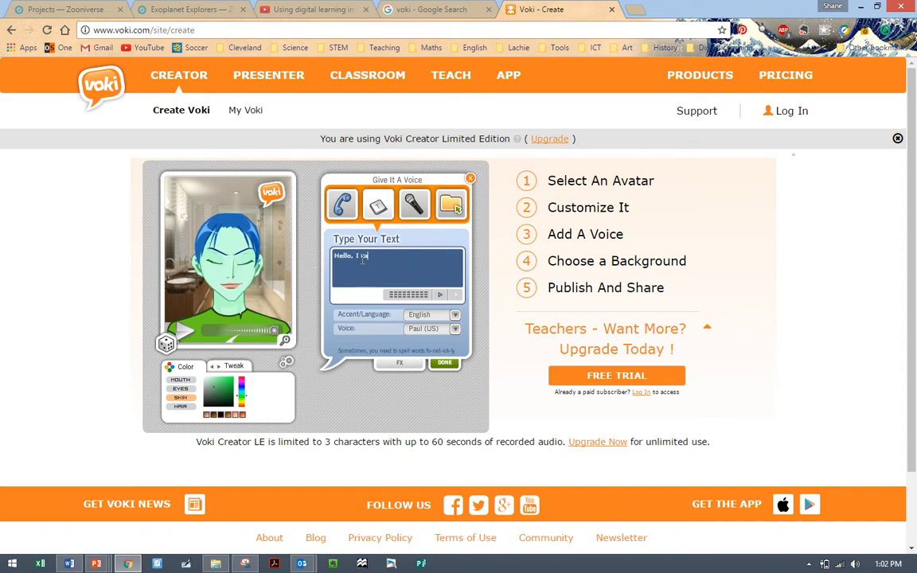
{"action": "type", "text": "n speak"}
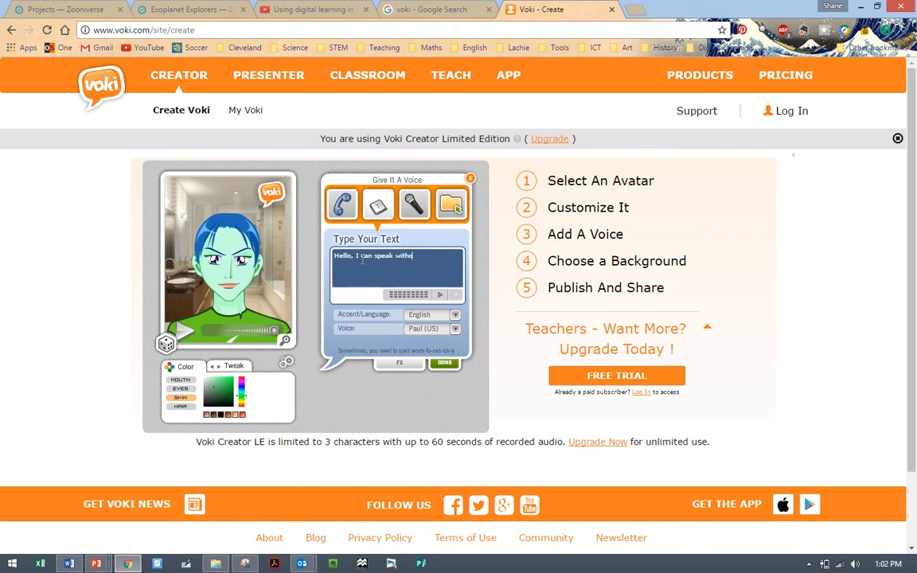
{"action": "type", "text": "without needing to use my voice"}
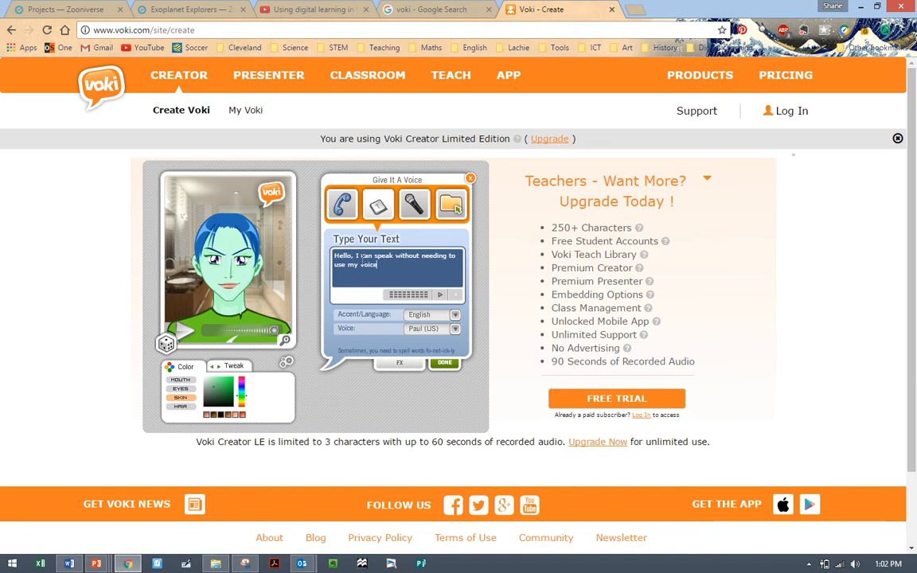
Step: Set the speech voice to the Australian Grace voice, keeping English as the language, and preview the message
{"action": "left_click", "coordinate": [455, 316]}
{"action": "left_click", "coordinate": [457, 318]}
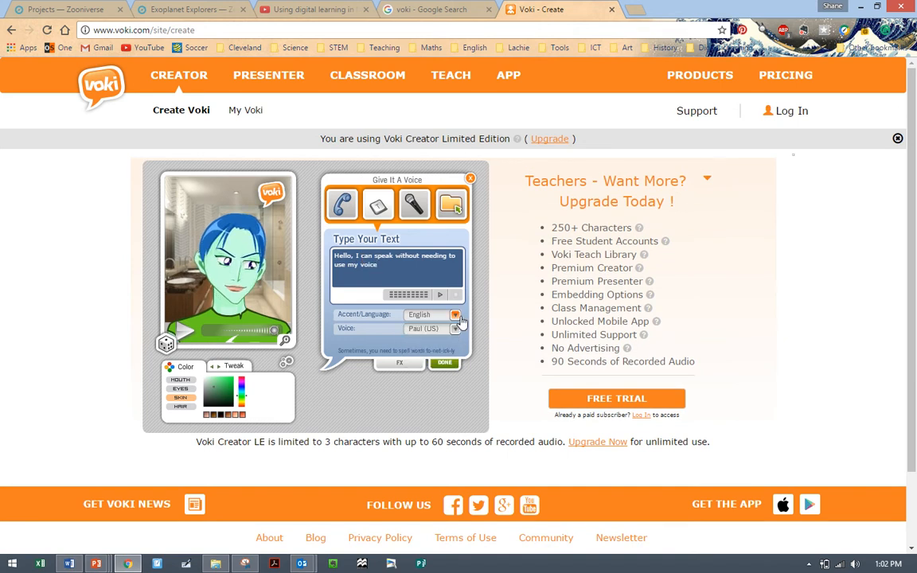
{"action": "left_click", "coordinate": [455, 329]}
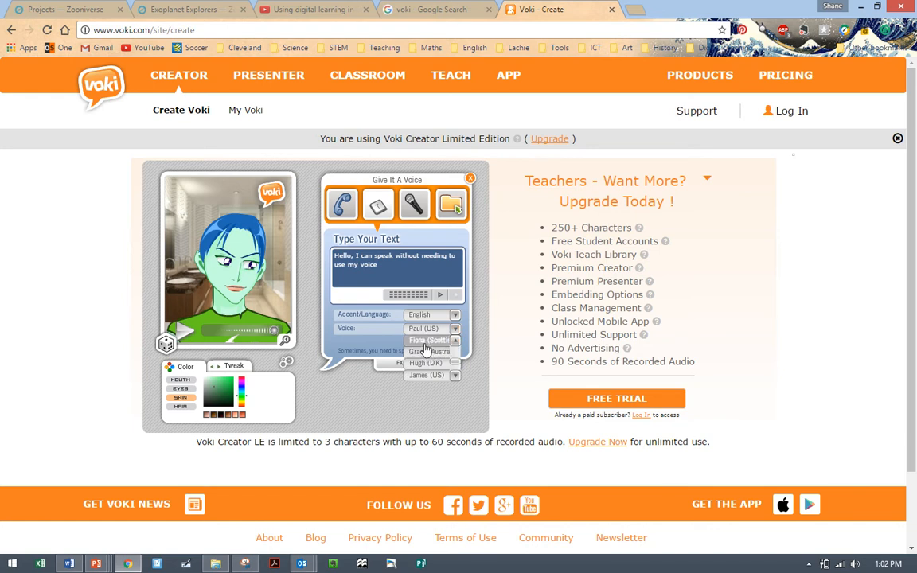
{"action": "left_click", "coordinate": [456, 377]}
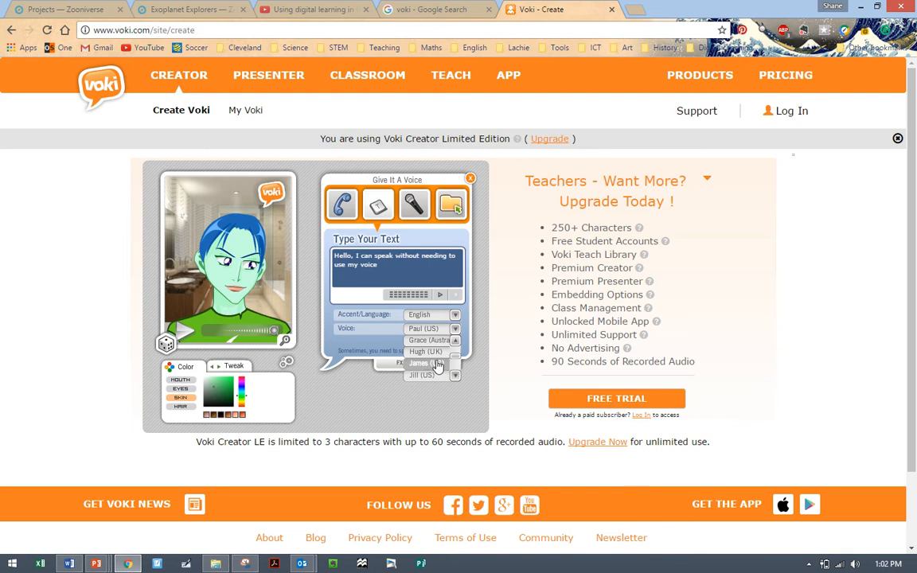
{"action": "left_click", "coordinate": [430, 340]}
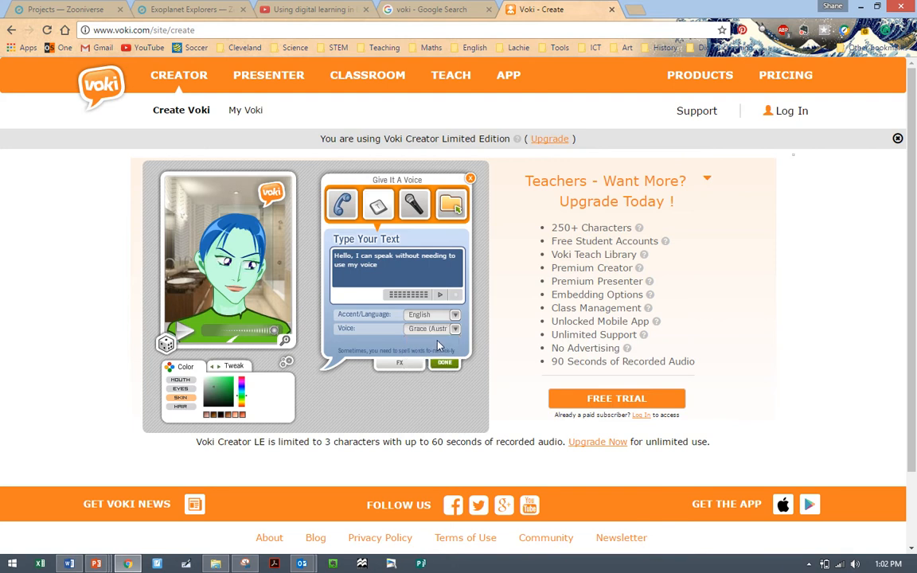
{"action": "left_click", "coordinate": [439, 296]}
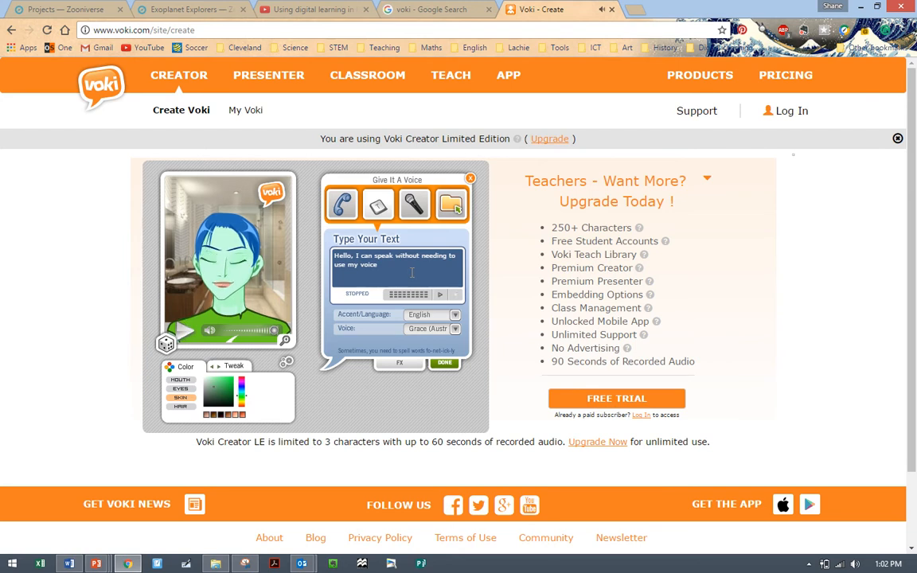
Step: Preview the Chipmunk sound effect, apply the Bullhorn effect to the speech instead, and finish the voice setup
{"action": "left_click", "coordinate": [400, 366]}
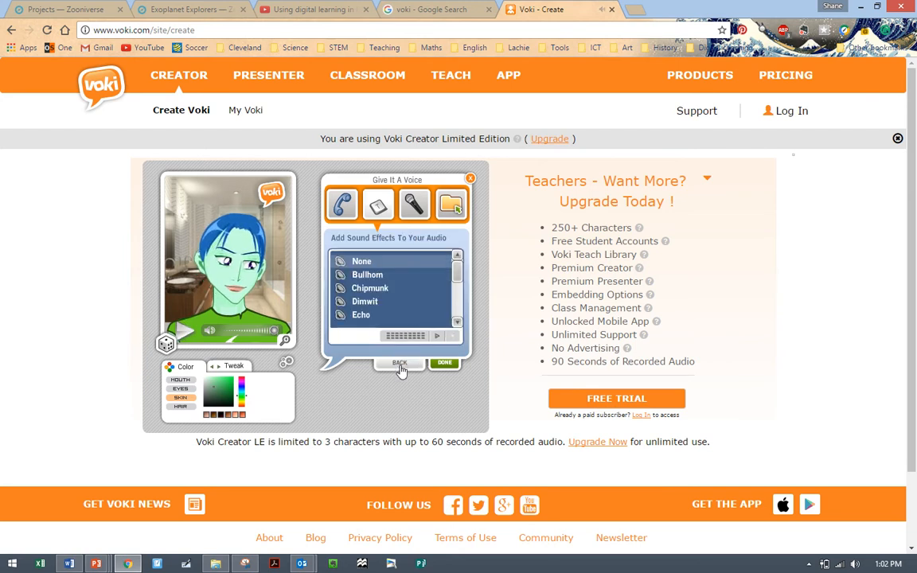
{"action": "left_click", "coordinate": [390, 288]}
{"action": "left_click", "coordinate": [436, 336]}
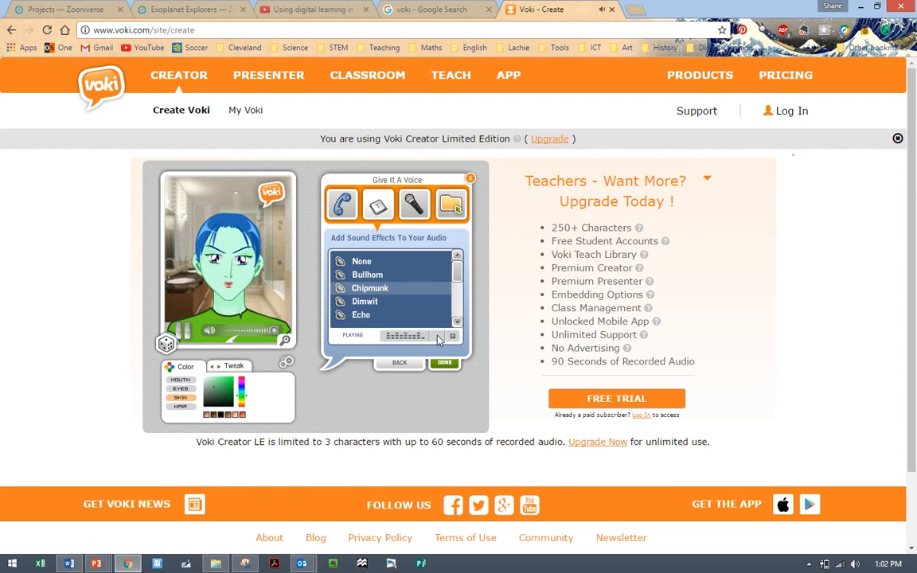
{"action": "left_click", "coordinate": [378, 274]}
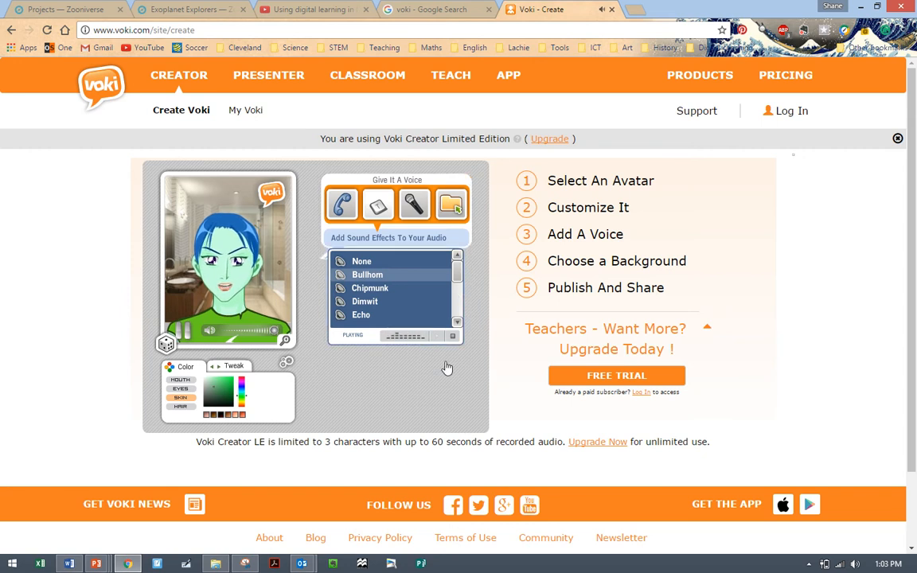
{"action": "left_click", "coordinate": [444, 364]}
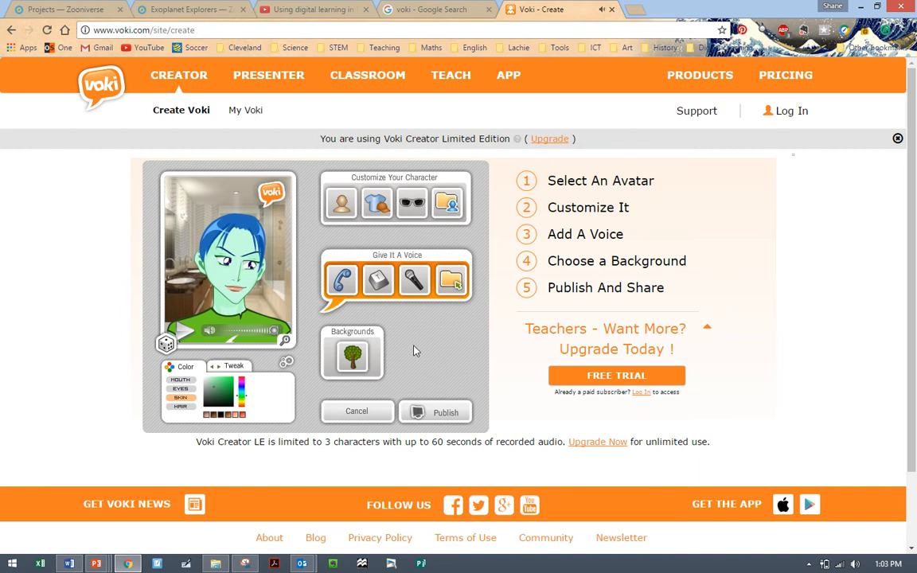
Step: Replace the character's background with the indoor store scene of coloured shelves and a blue checkered floor, and finish choosing backgrounds
{"action": "left_click", "coordinate": [353, 362]}
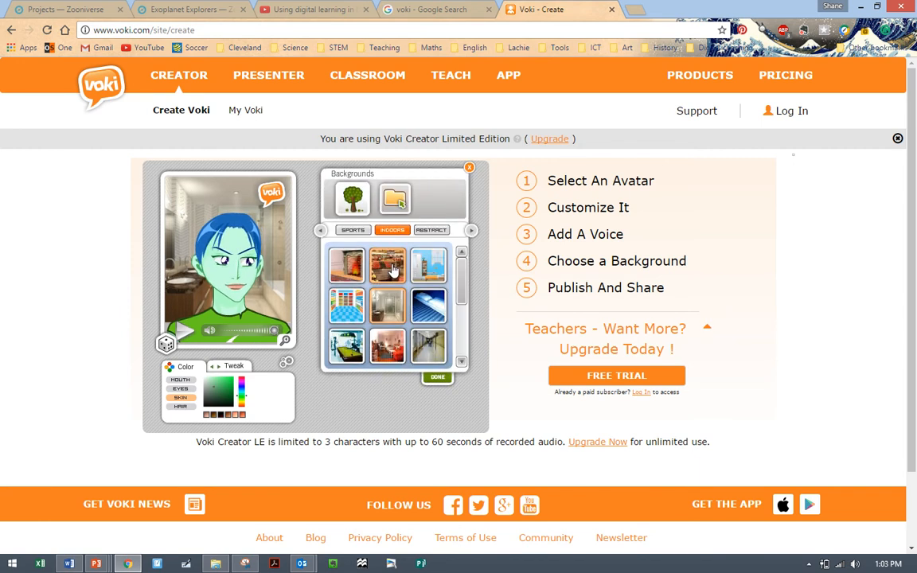
{"action": "left_click", "coordinate": [346, 265]}
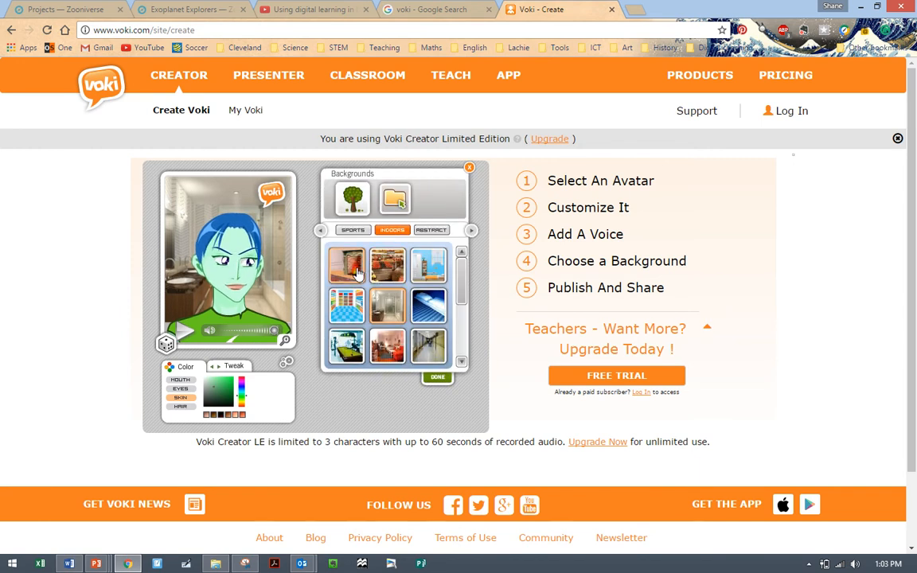
{"action": "left_click", "coordinate": [438, 269]}
{"action": "left_click", "coordinate": [386, 309]}
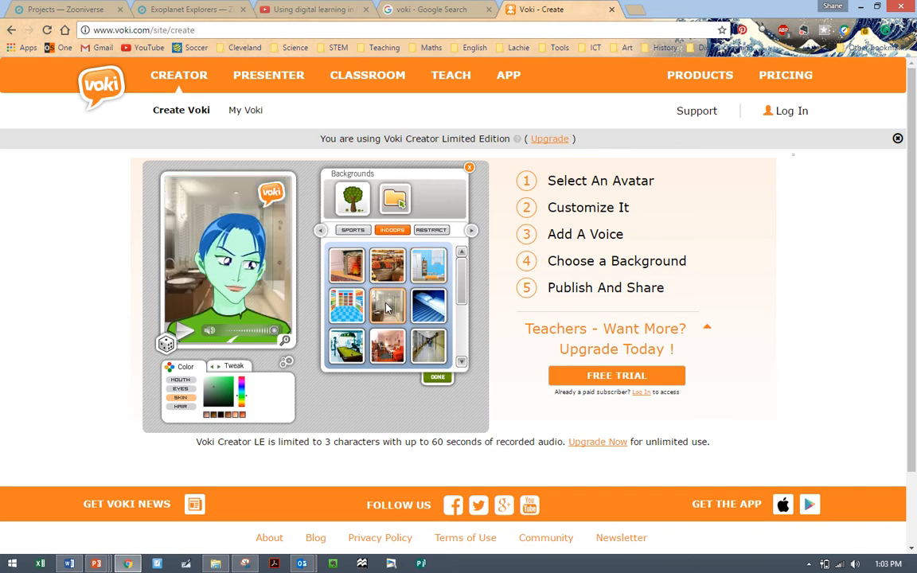
{"action": "left_click", "coordinate": [347, 315]}
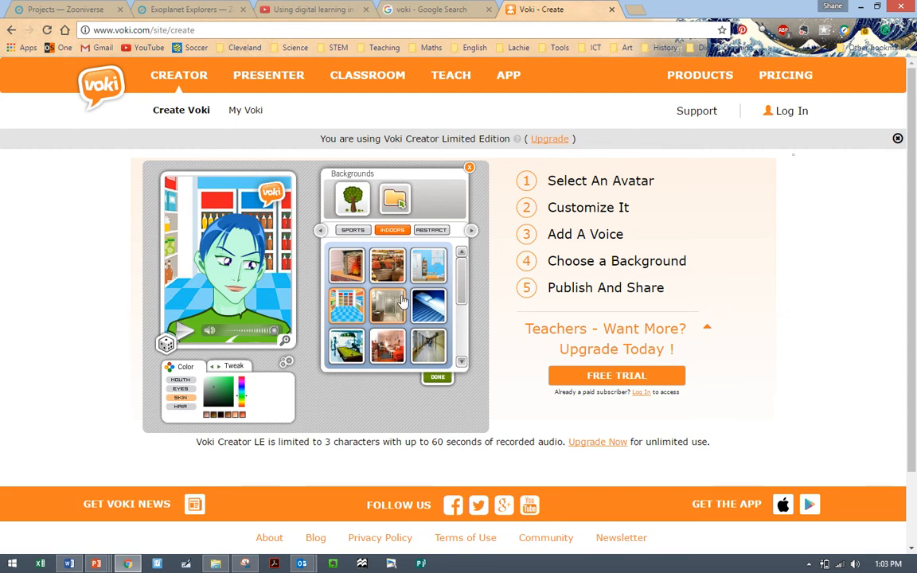
{"action": "left_click", "coordinate": [437, 380]}
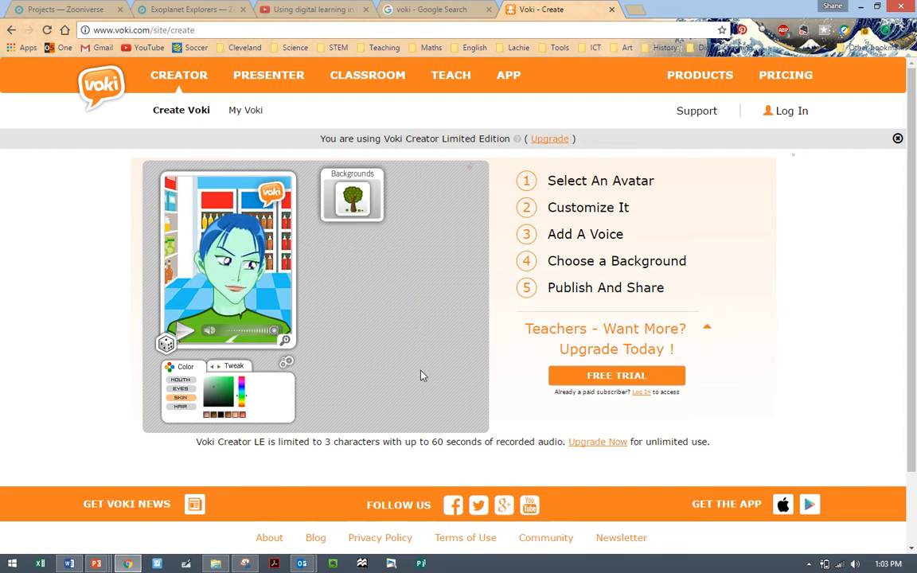
Step: Publish the Voki character and save its scene under the title "Test"
{"action": "left_click", "coordinate": [446, 414]}
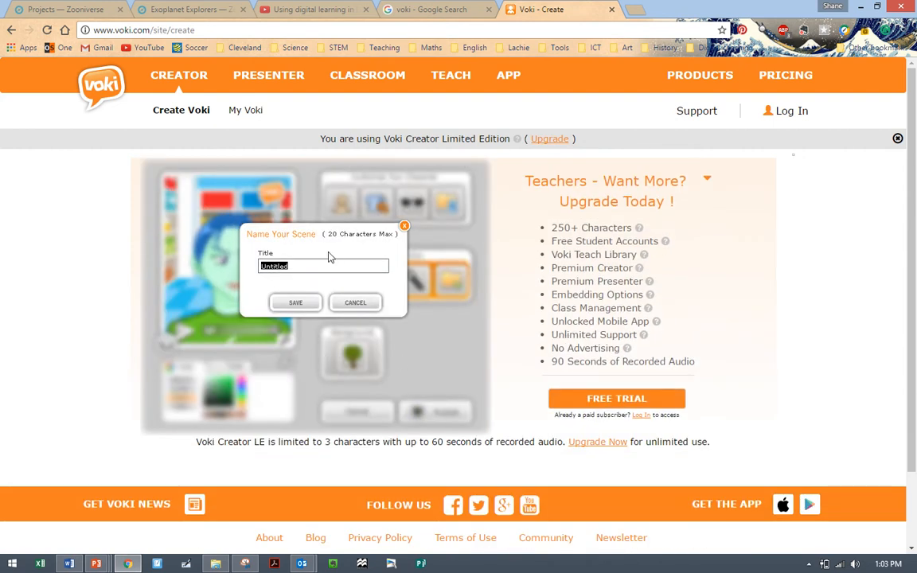
{"action": "type", "text": "Test"}
{"action": "left_click", "coordinate": [295, 303]}
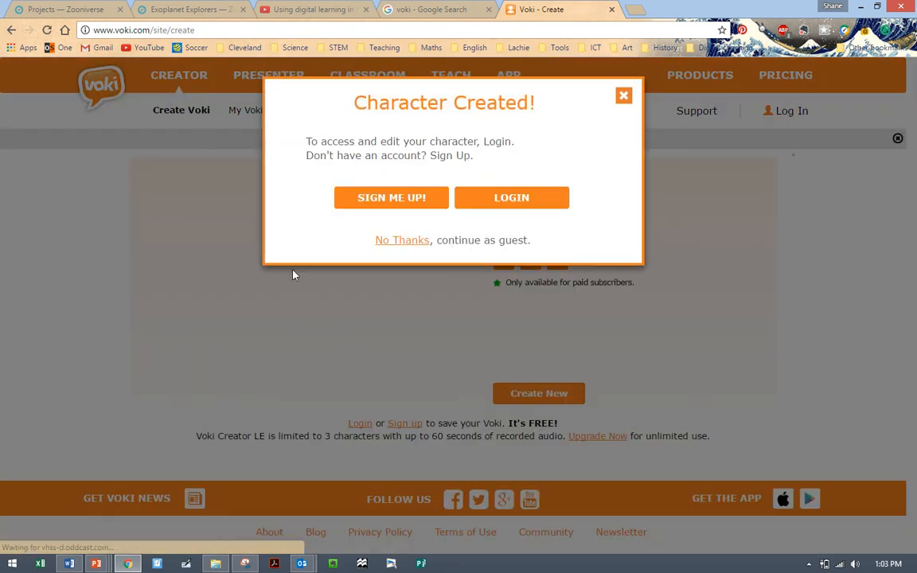
Step: Continue as a guest without signing up and open the shareable URL of the published character
{"action": "left_click", "coordinate": [409, 241]}
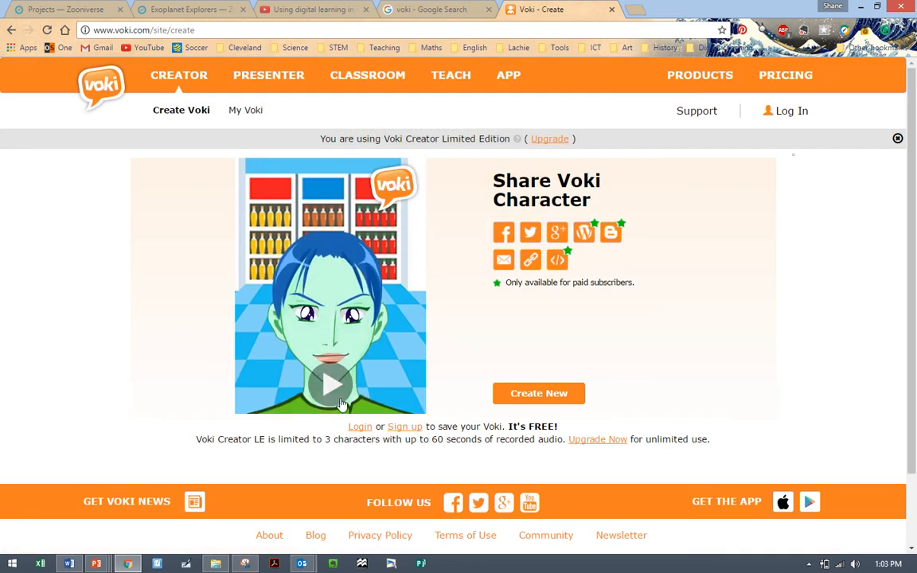
{"action": "left_click", "coordinate": [531, 269]}
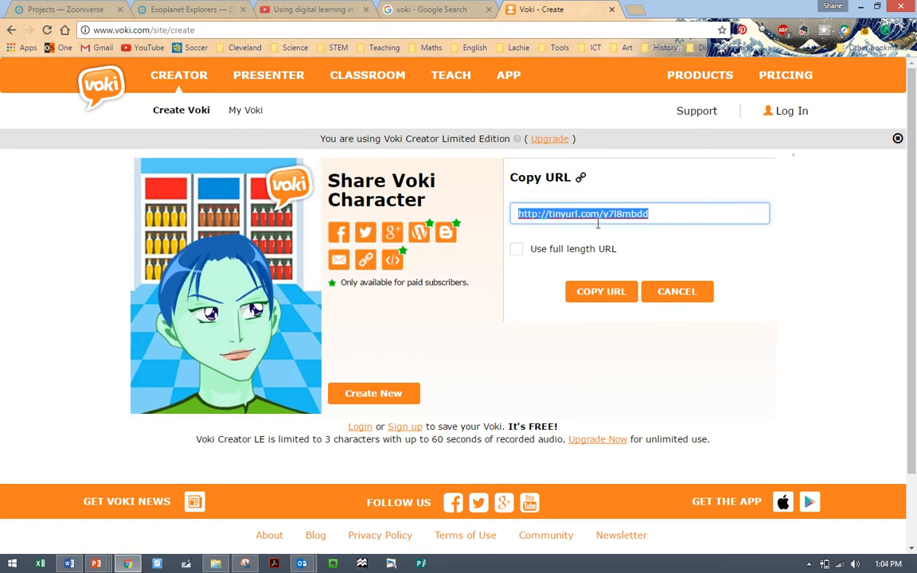
{"action": "mouse_move", "coordinate": [251, 312]}
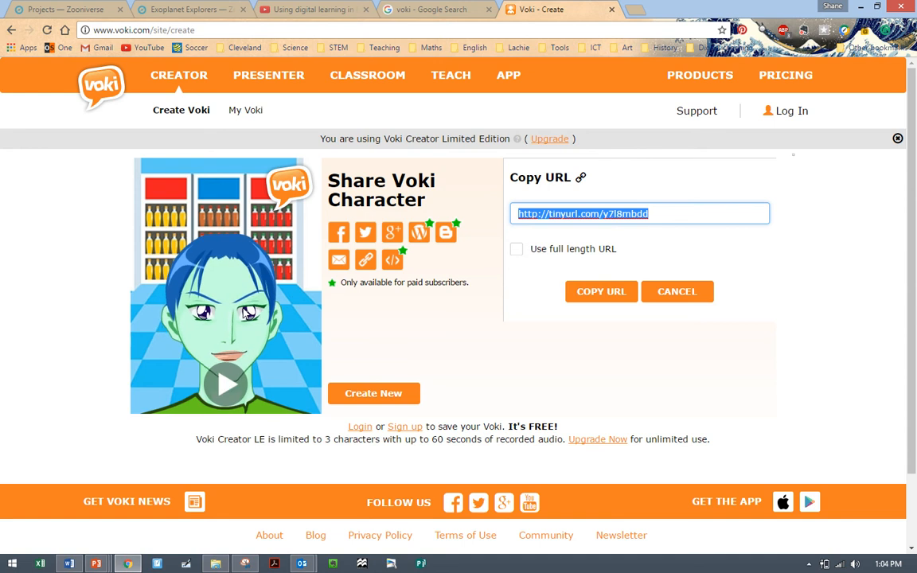